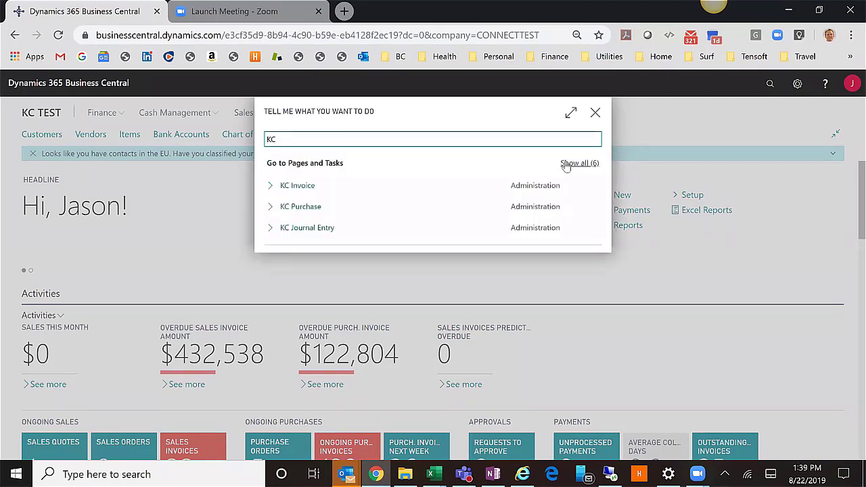
Open the KC Journal Entry Listing and sort it by last updated date, newest first
left_click(566, 165)
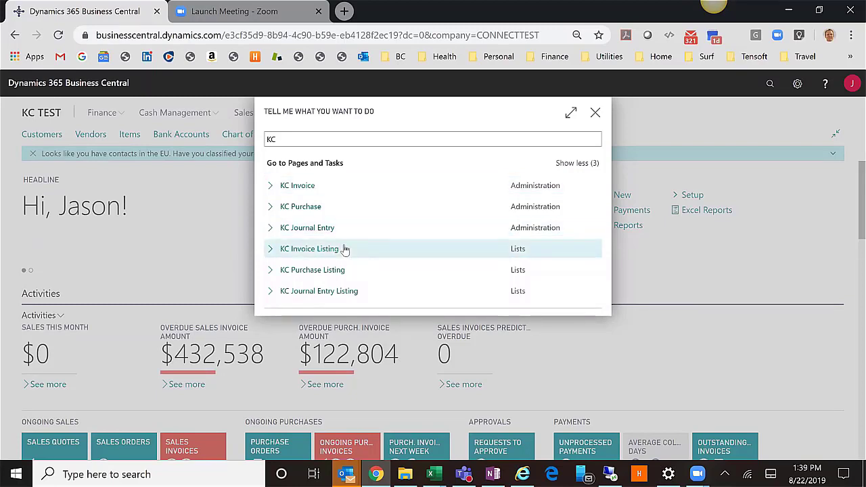
left_click(336, 293)
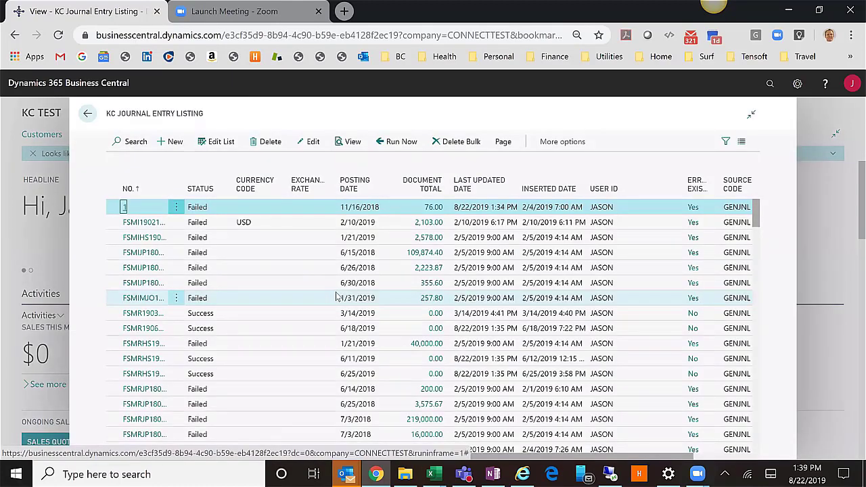
left_click(468, 189)
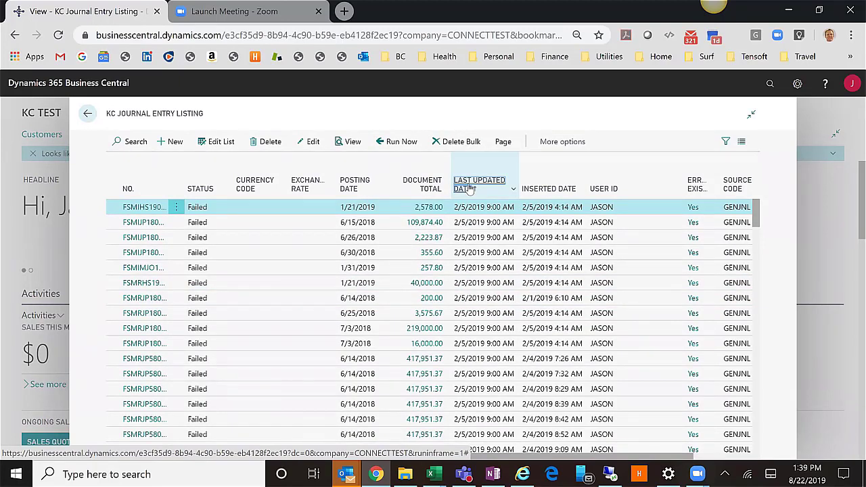
left_click(469, 189)
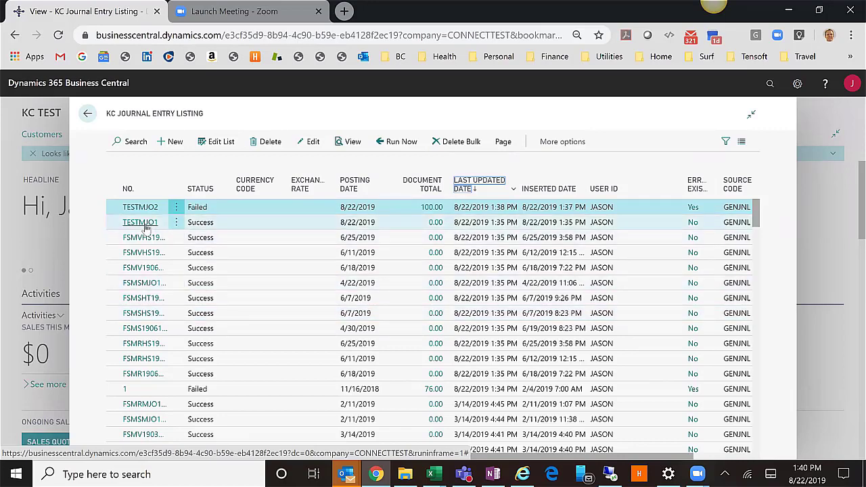
Open journal entry TESTMJO1 and review its general fields and lines
left_click(141, 228)
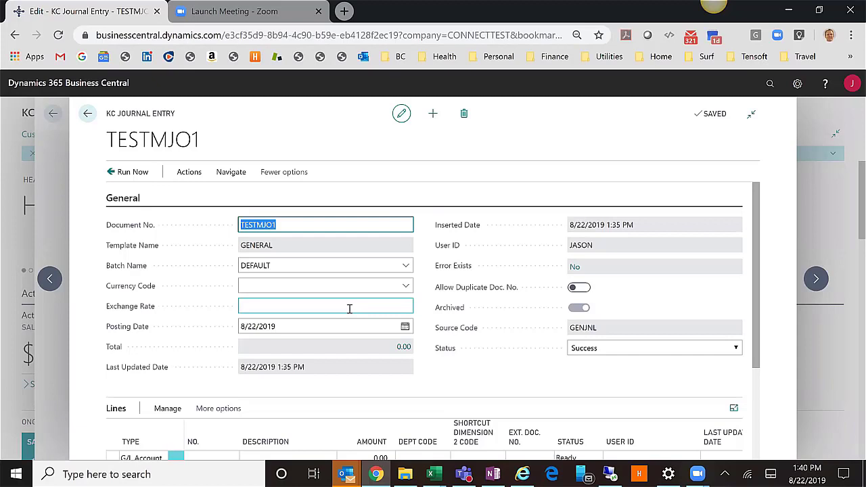
scroll(349, 308, "down", 1)
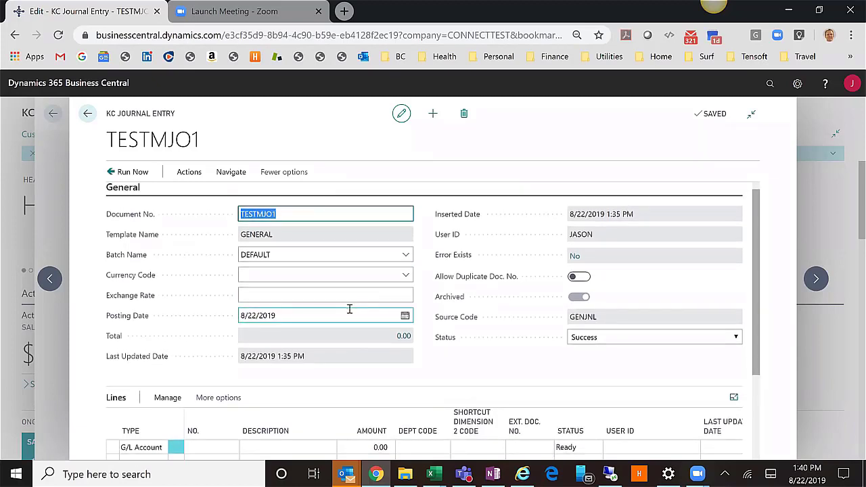
scroll(349, 308, "down", 1)
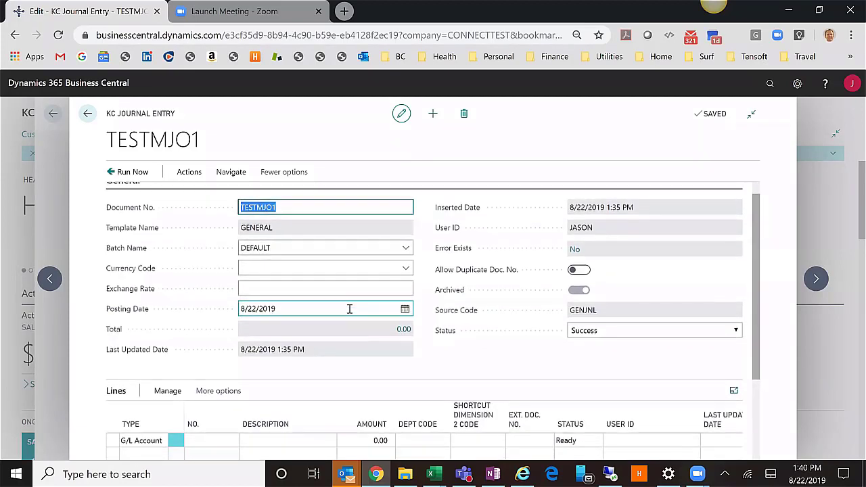
scroll(349, 308, "up", 1)
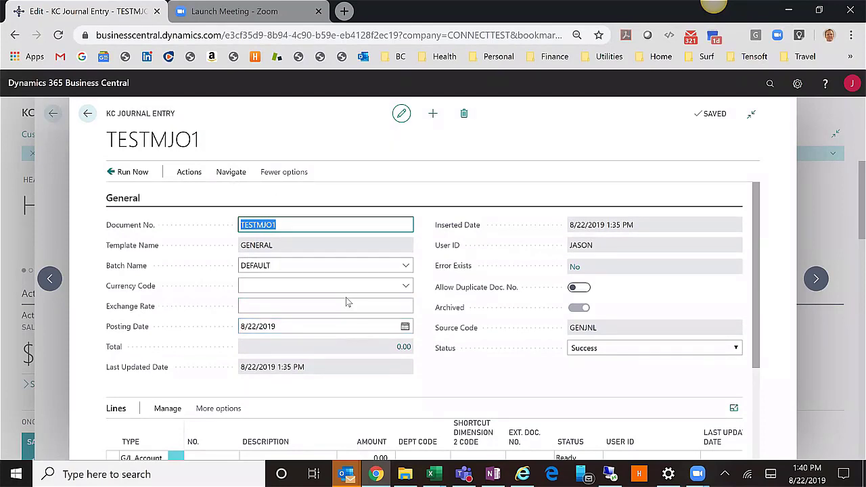
scroll(321, 361, "down", 2)
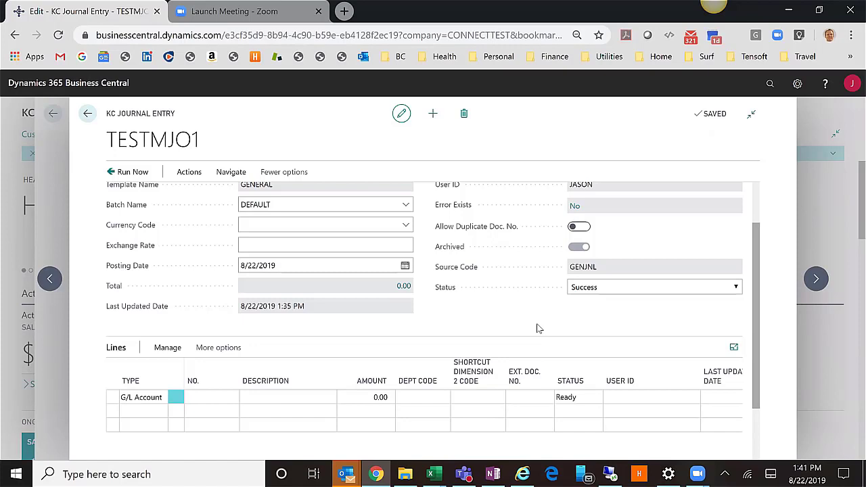
scroll(538, 327, "up", 2)
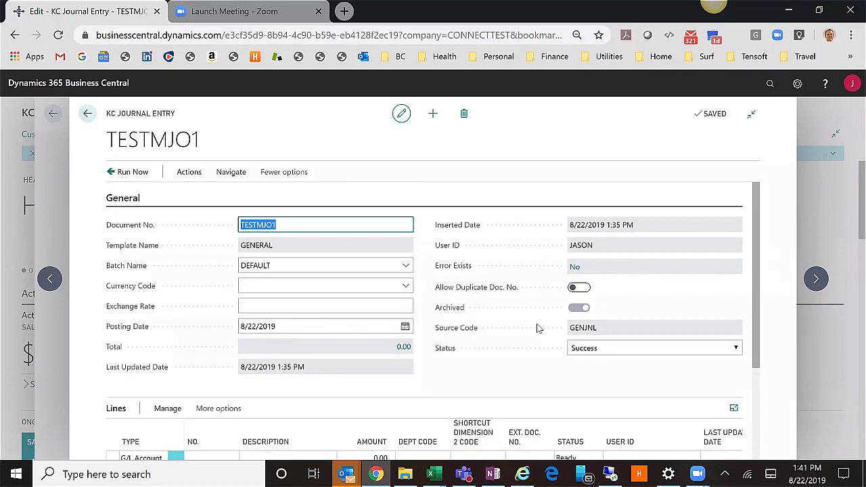
Create a new KC journal entry with document number TESTMJO3, batch name DEFAULT and posting date 8/22/2019
left_click(434, 117)
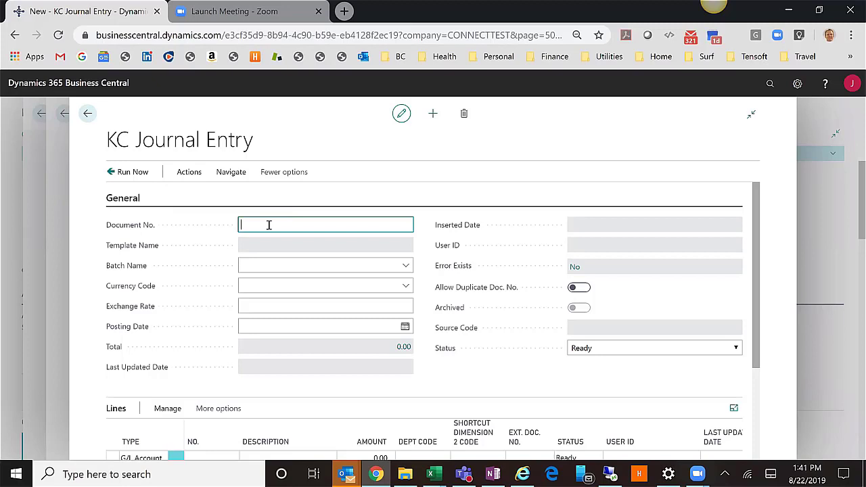
type("TESTMJ0")
type("3")
left_click(332, 270)
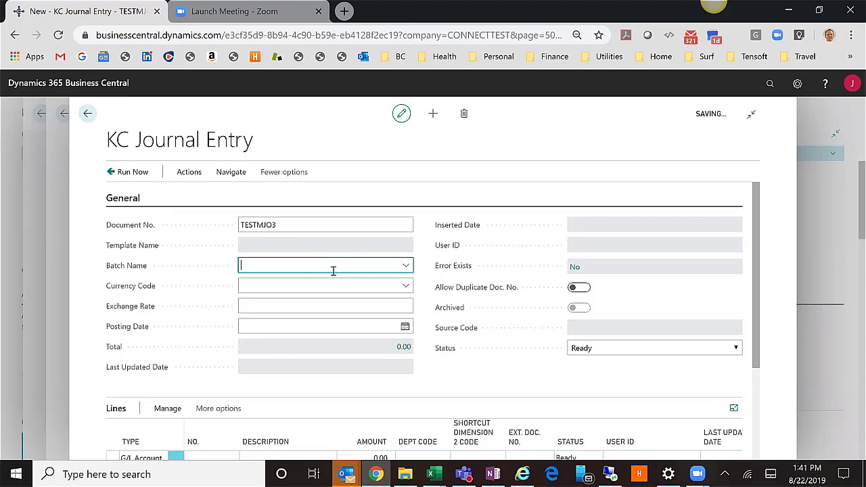
type("ge")
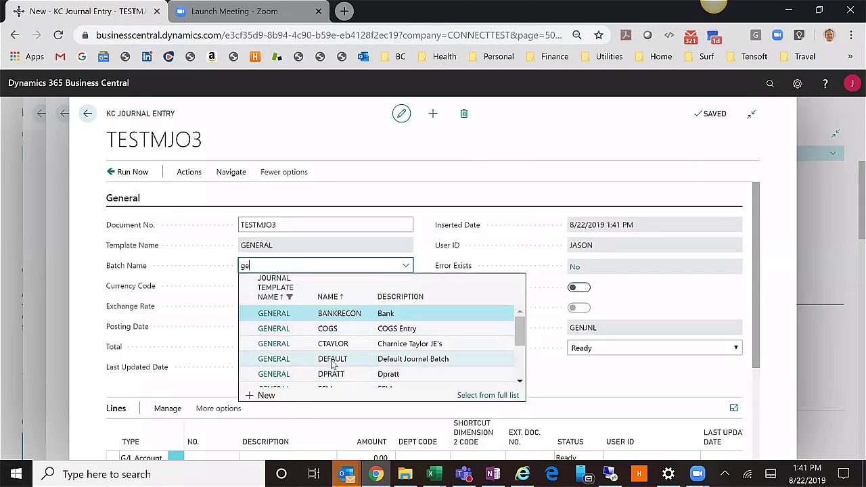
left_click(332, 365)
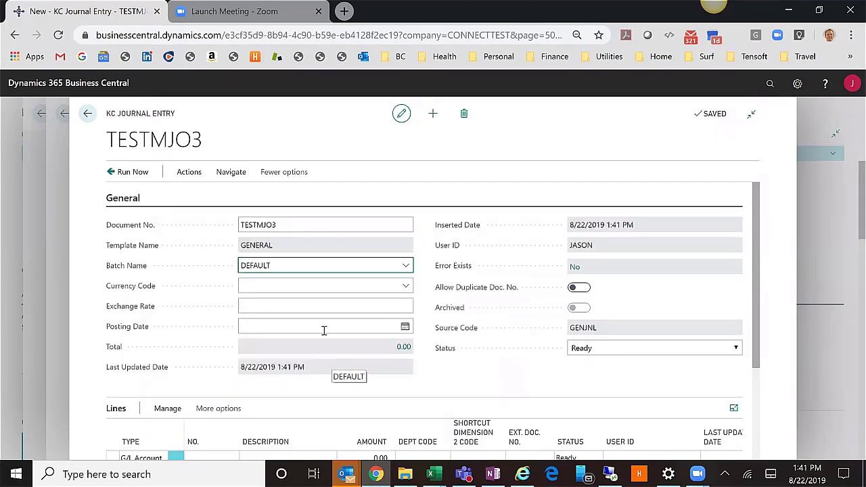
left_click(305, 306)
left_click(344, 326)
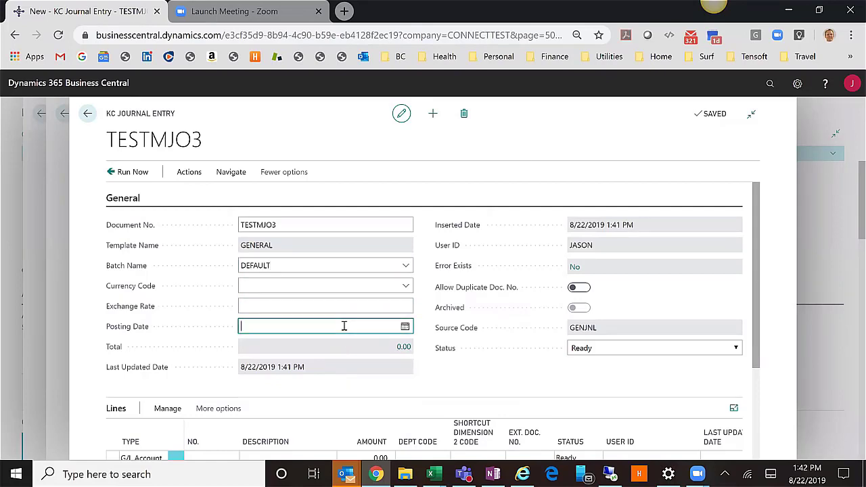
left_click(320, 404)
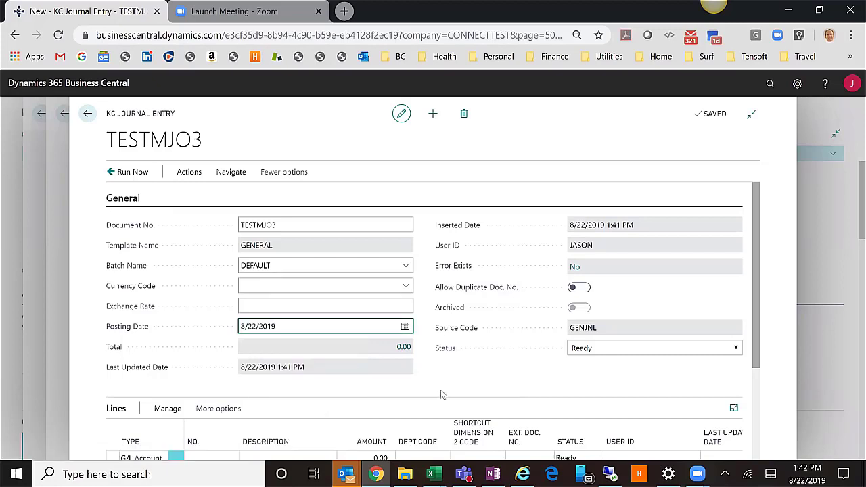
Enter an amount of 100 on the first G/L Account line without an account number, and run the journal entry
scroll(440, 392, "down", 1)
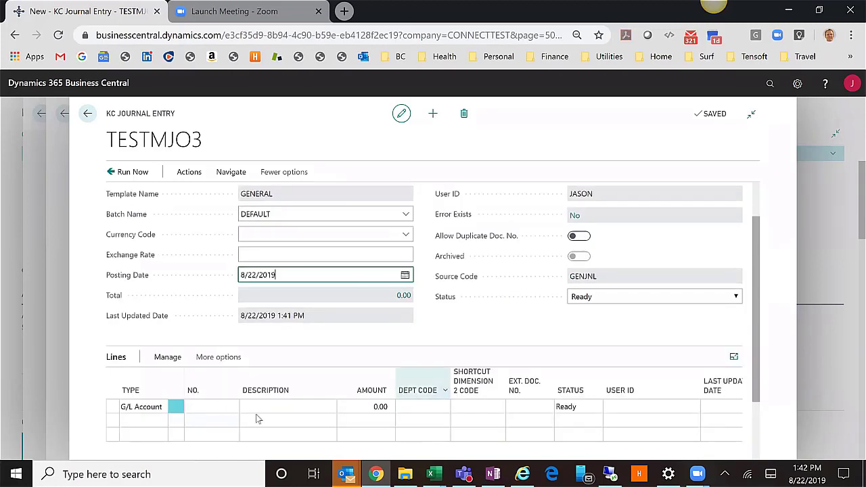
left_click(222, 408)
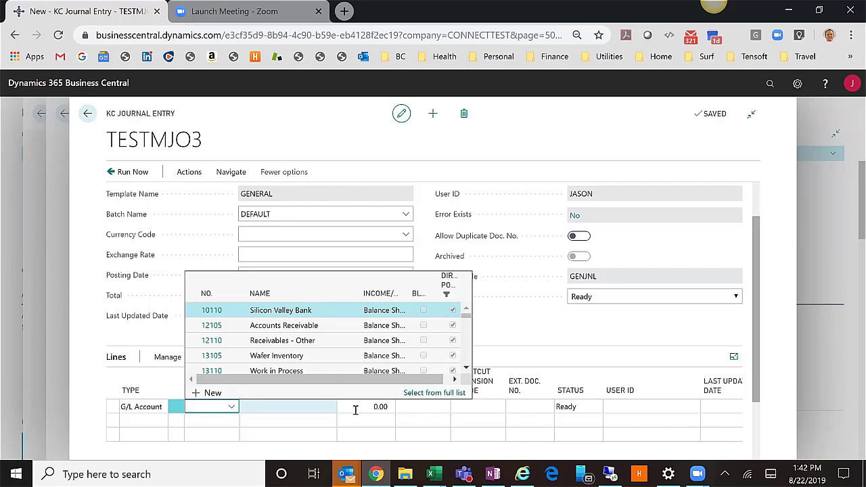
left_click(355, 409)
type("1")
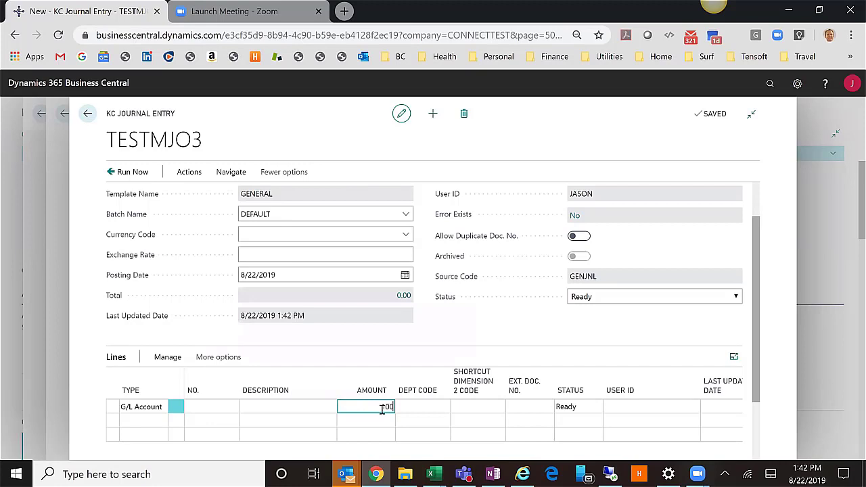
key("Tab")
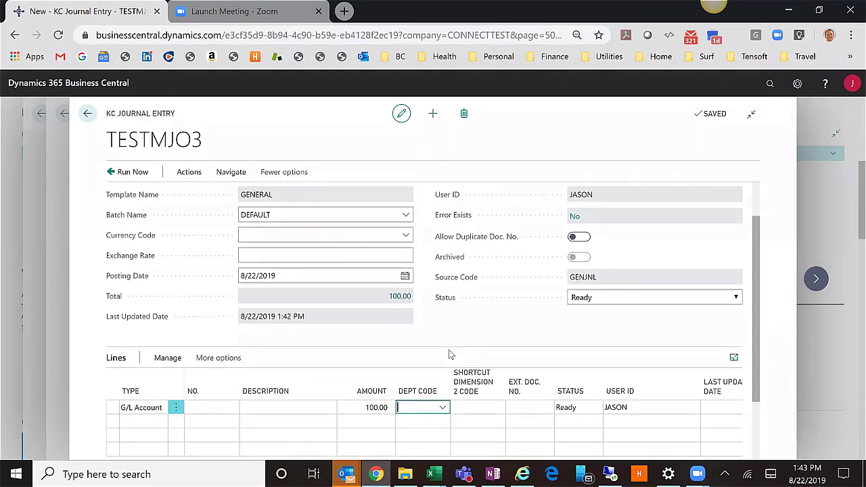
scroll(448, 349, "up", 2)
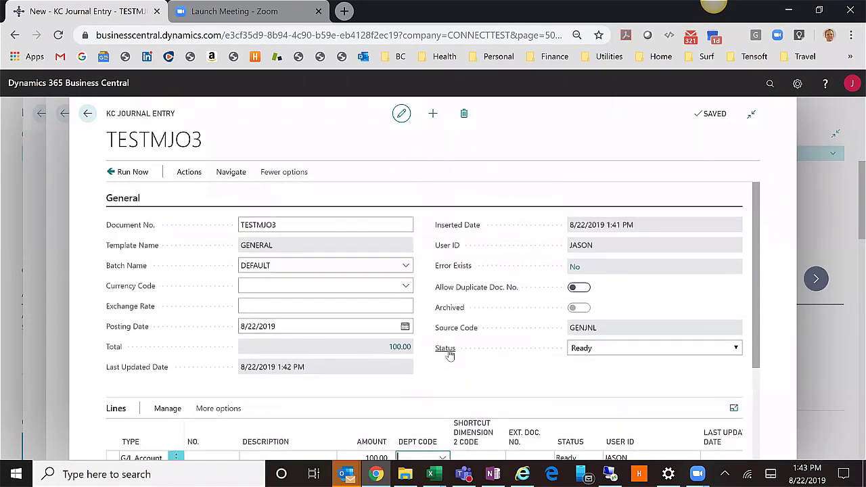
left_click(133, 173)
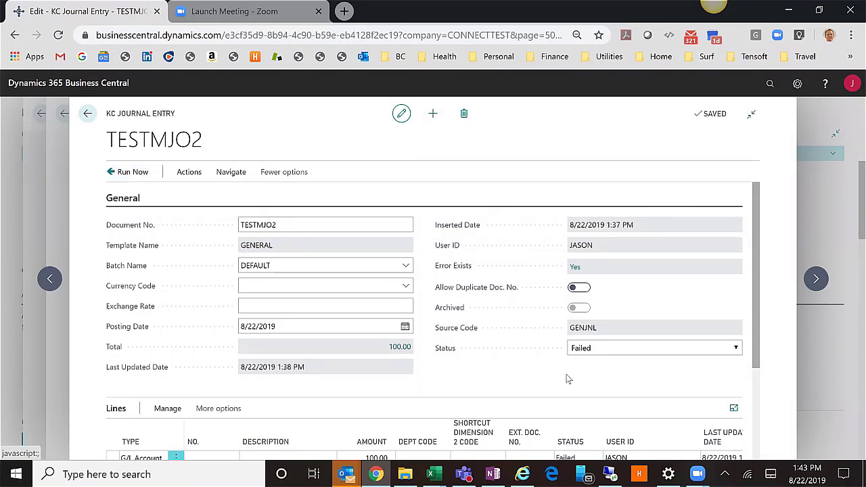
Examine the header and line errors in the integration error log for TESTMJO2 and return to the journal entry
left_click(238, 174)
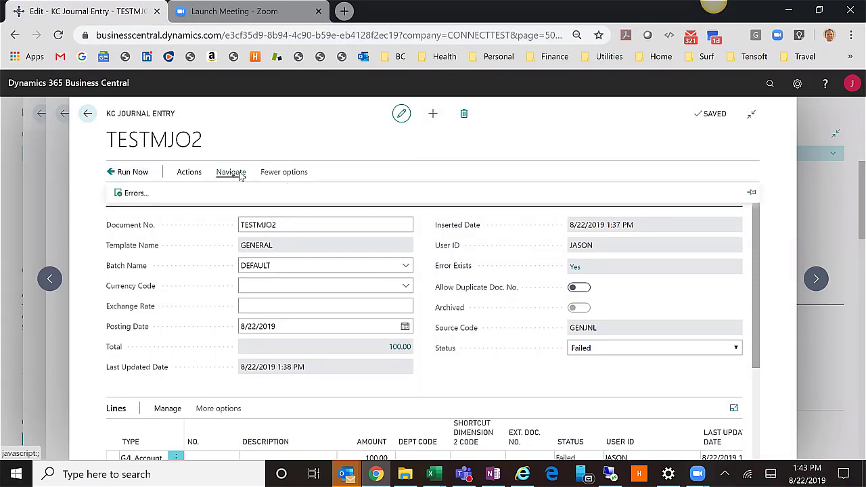
left_click(135, 194)
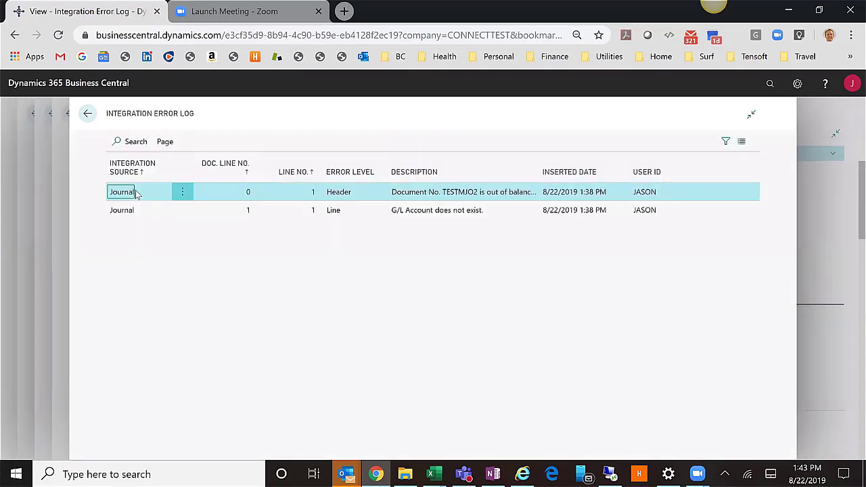
left_click(441, 215)
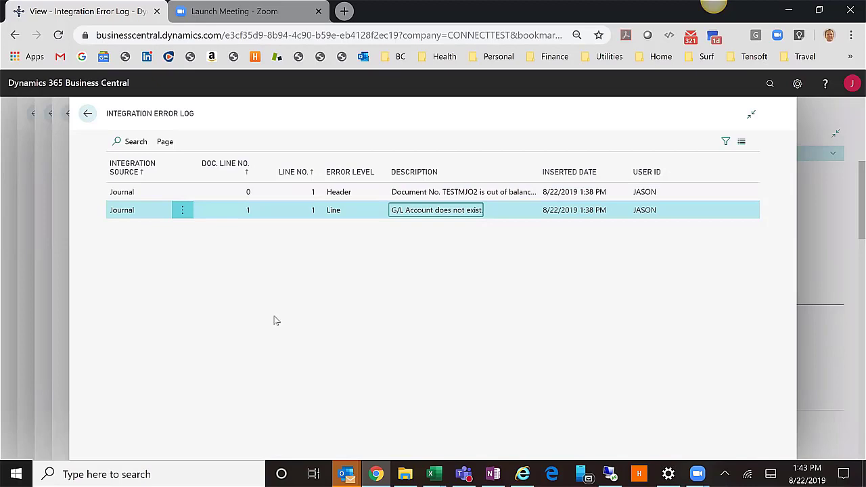
left_click(87, 113)
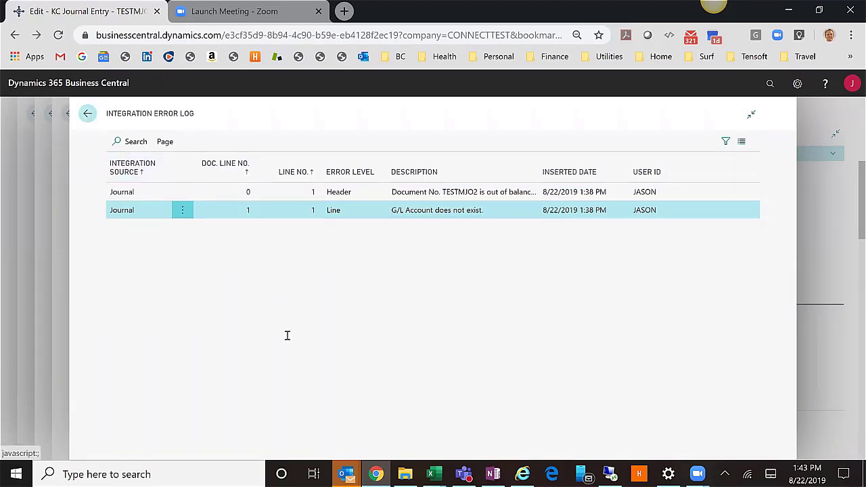
Assign G/L account 13112 (WIP - Test) to the first line of journal entry TESTMJO3
left_click(204, 382)
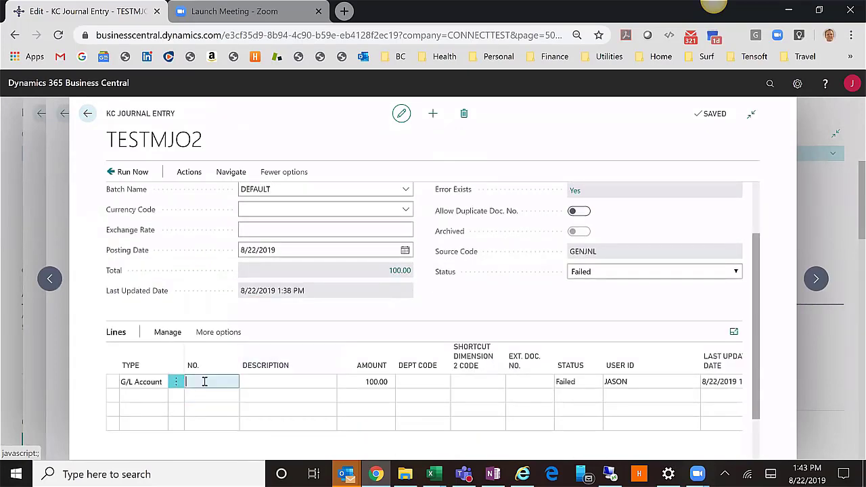
left_click(231, 382)
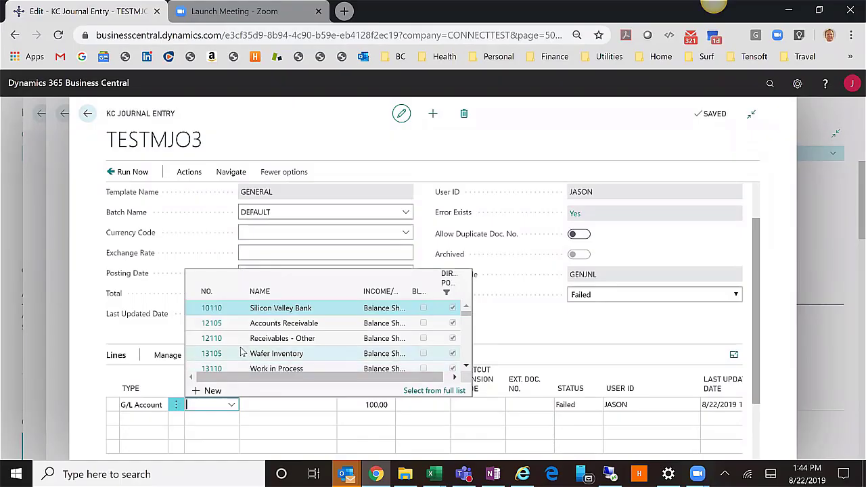
scroll(240, 351, "down", 3)
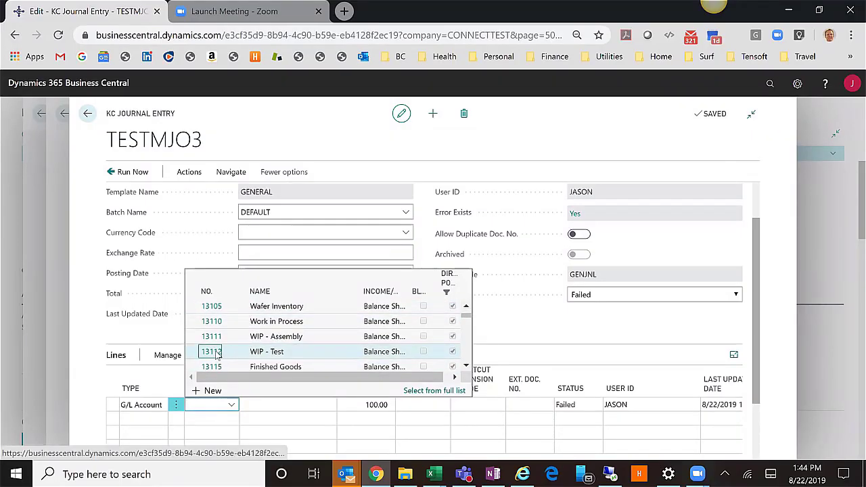
left_click(216, 352)
Add a second G/L Account line for account 13150 (Overhead Allocation) with an amount of -100
left_click(150, 417)
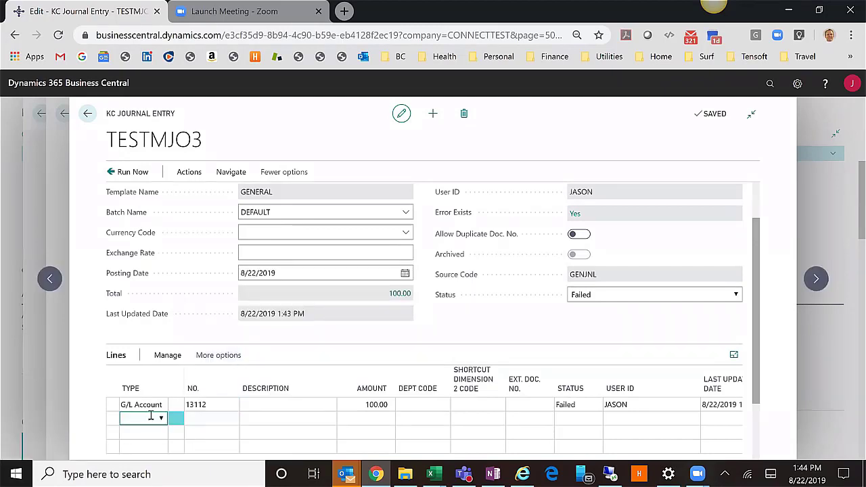
left_click(200, 413)
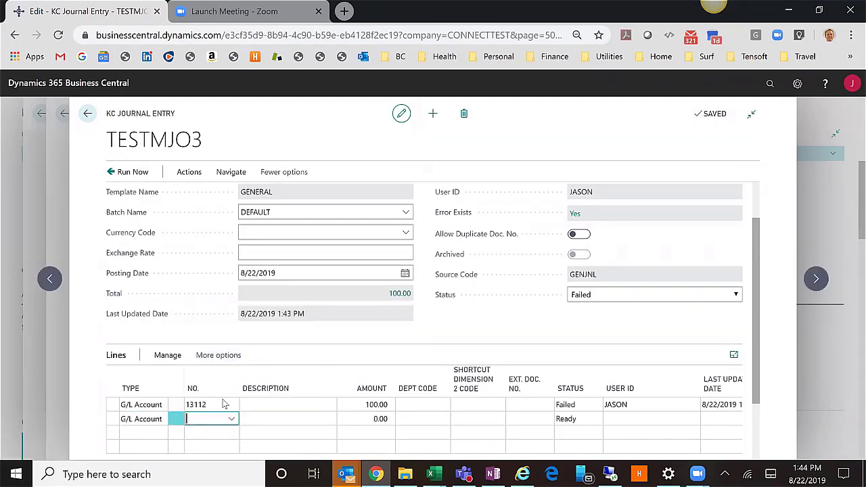
scroll(223, 351, "down", 5)
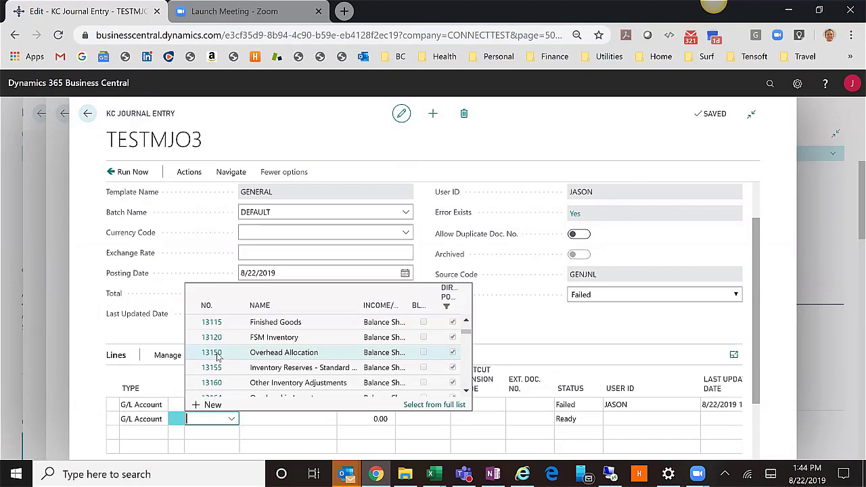
left_click(218, 354)
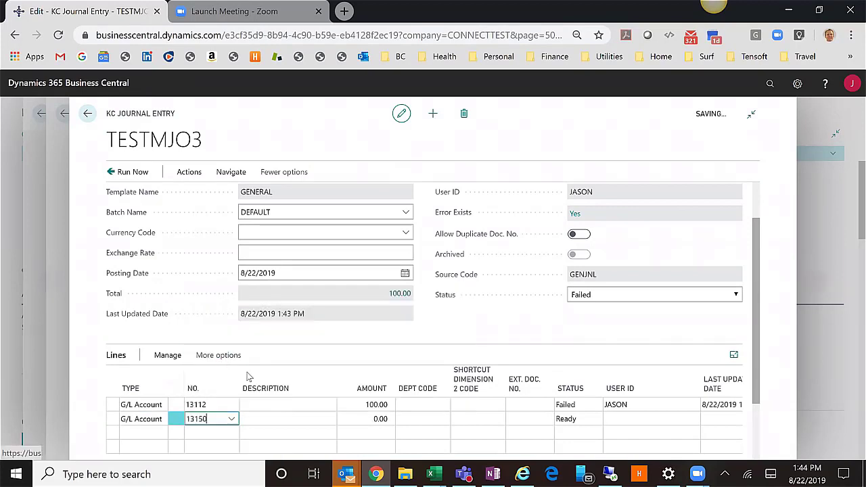
left_click(379, 418)
type("-1")
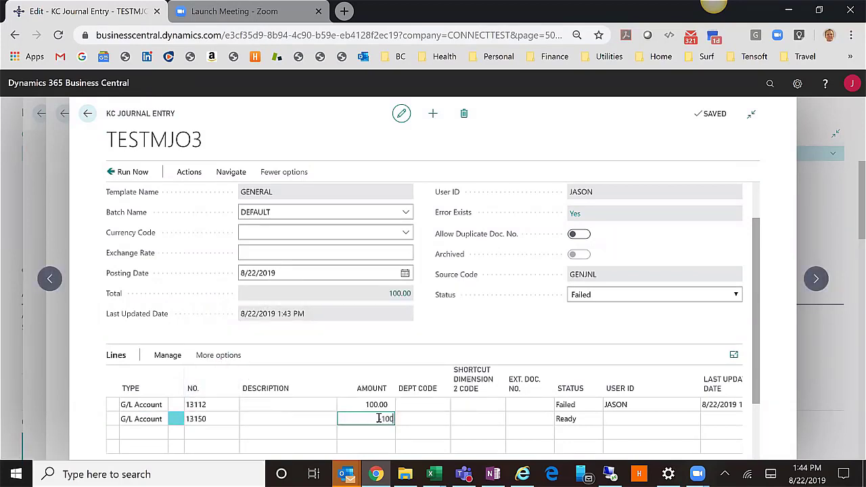
key("Tab")
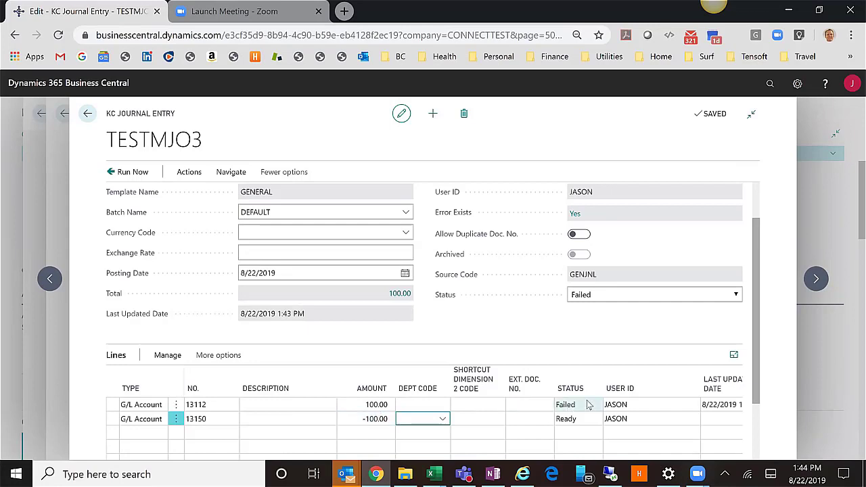
Set the status of journal entry TESTMJO3 to Retry and run the entry again
left_click(589, 404)
left_click(315, 231)
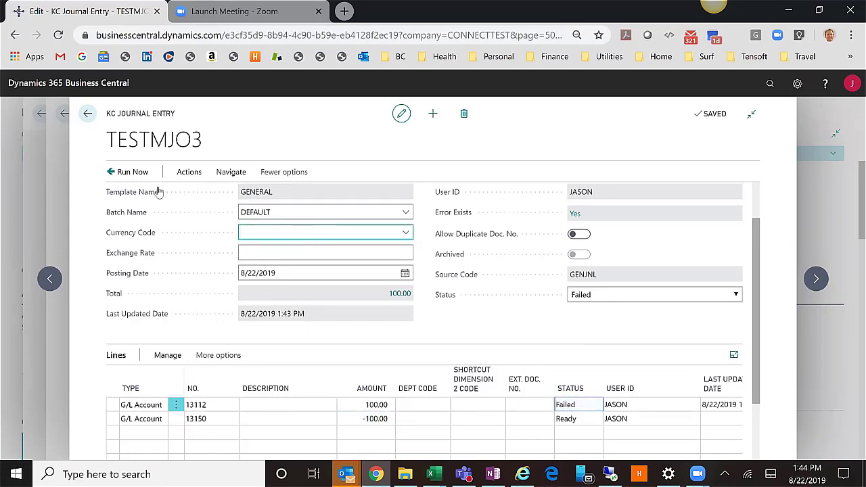
left_click(599, 296)
left_click(597, 354)
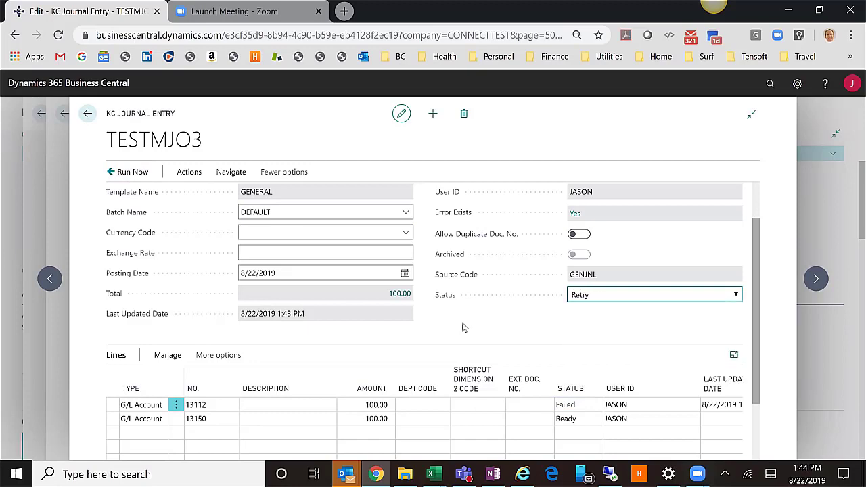
left_click(129, 174)
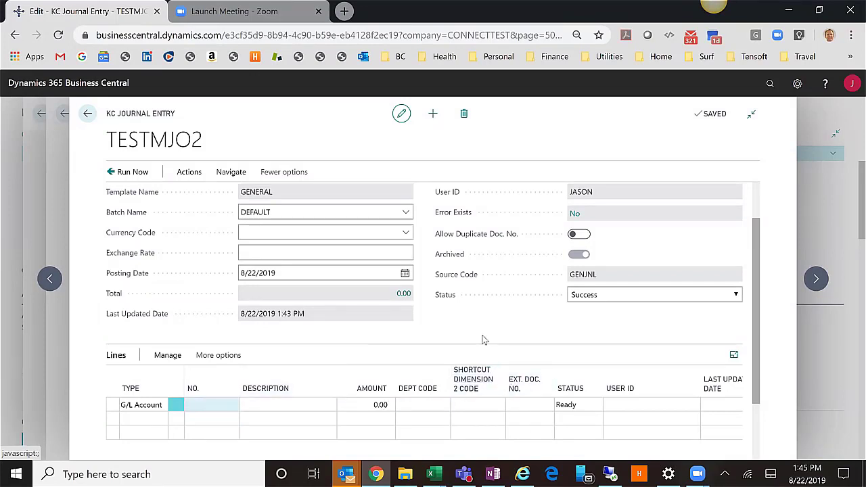
scroll(340, 238, "up", 2)
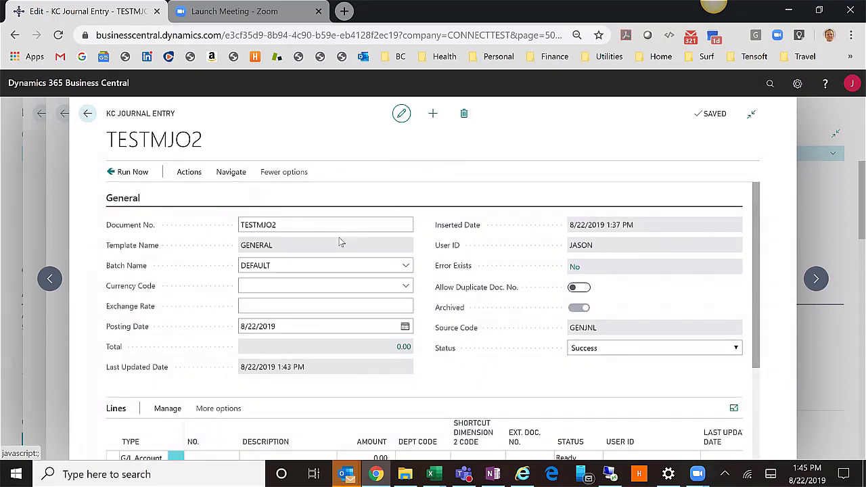
Search for "chart of accounts" and open the Chart of Accounts list
left_click(768, 86)
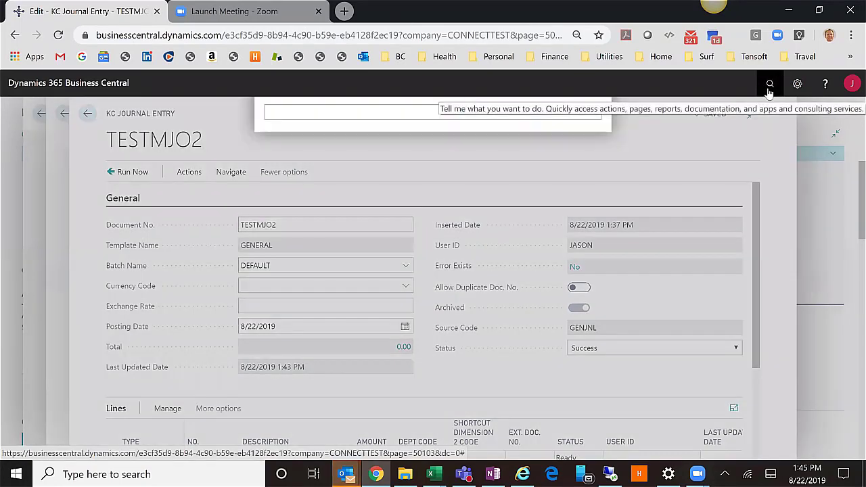
type("chart of a")
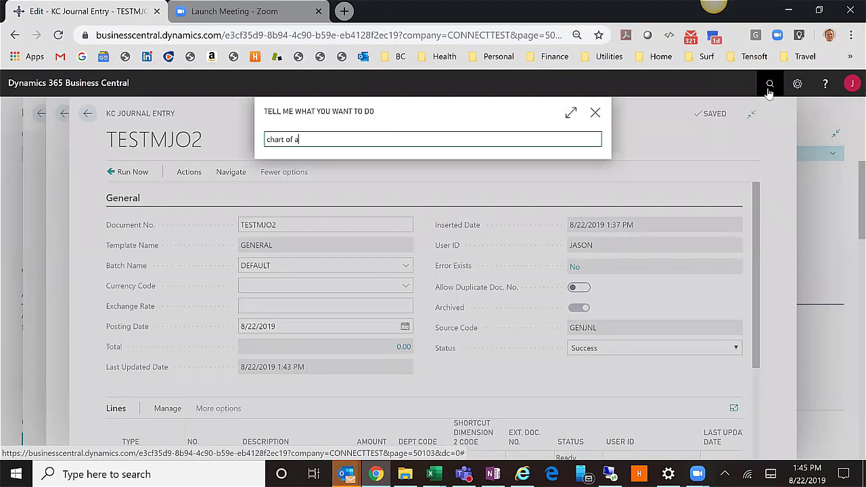
type("ccounts")
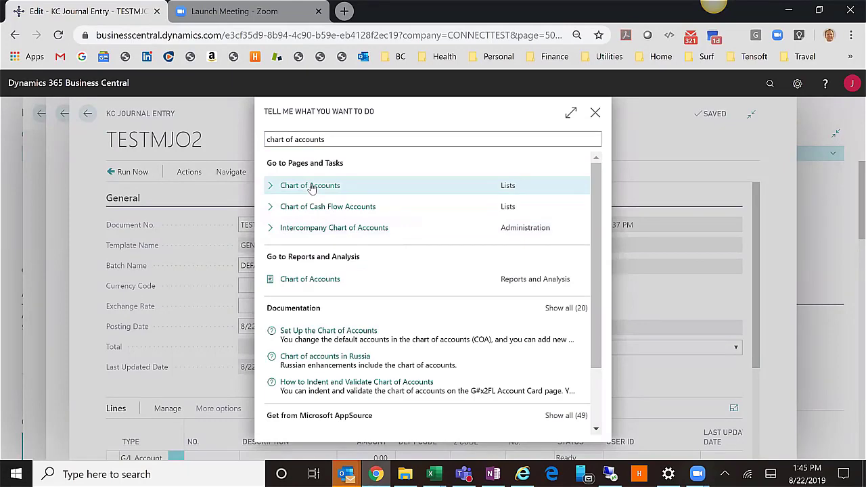
left_click(311, 187)
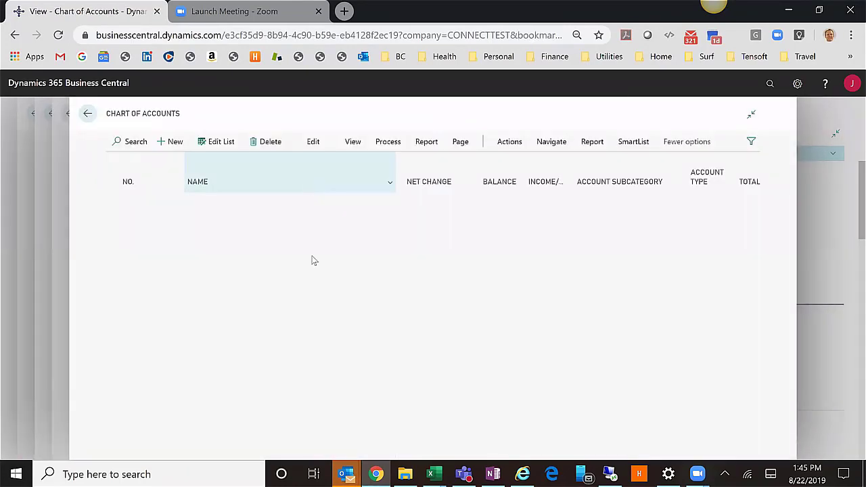
Find account 13150 (Overhead Allocation) in the chart of accounts and open the ledger entries behind its net change
scroll(311, 326, "down", 1)
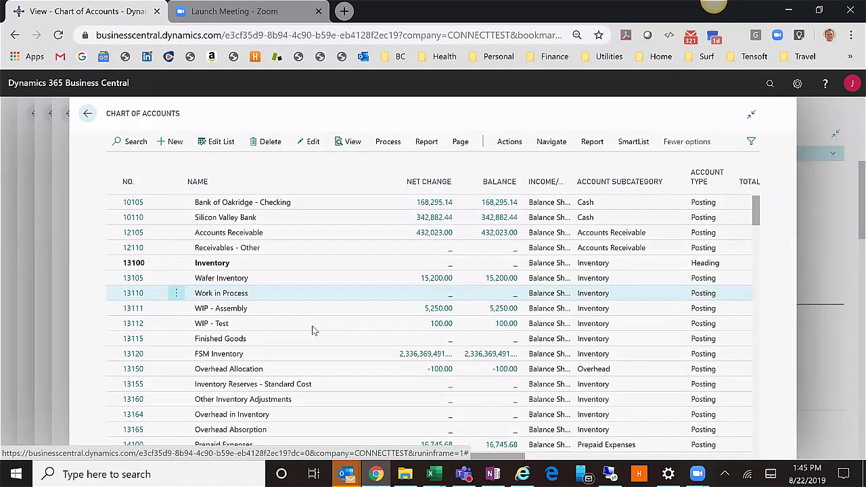
scroll(311, 330, "down", 1)
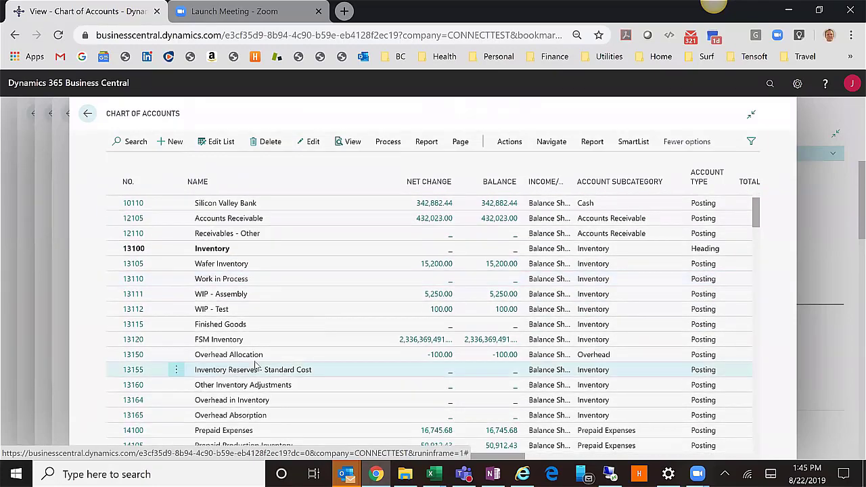
left_click(438, 355)
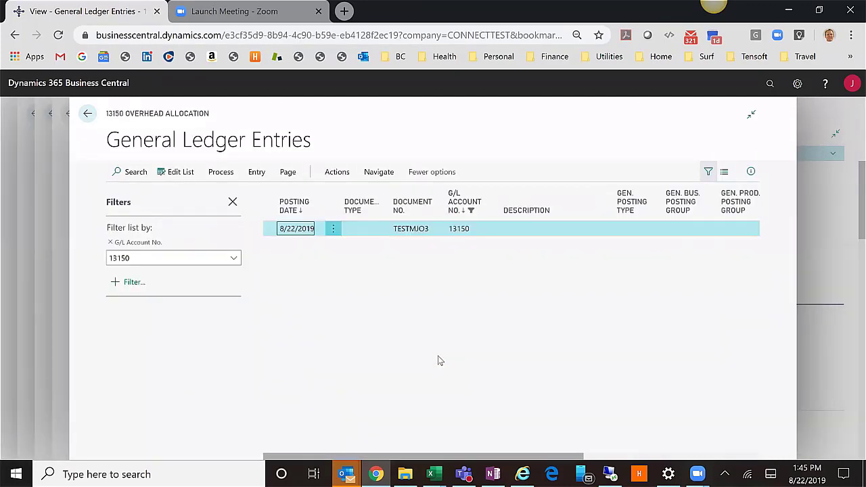
Check the value entries related to the TESTMJO3 general ledger entry, and close them
left_click(374, 175)
left_click(134, 193)
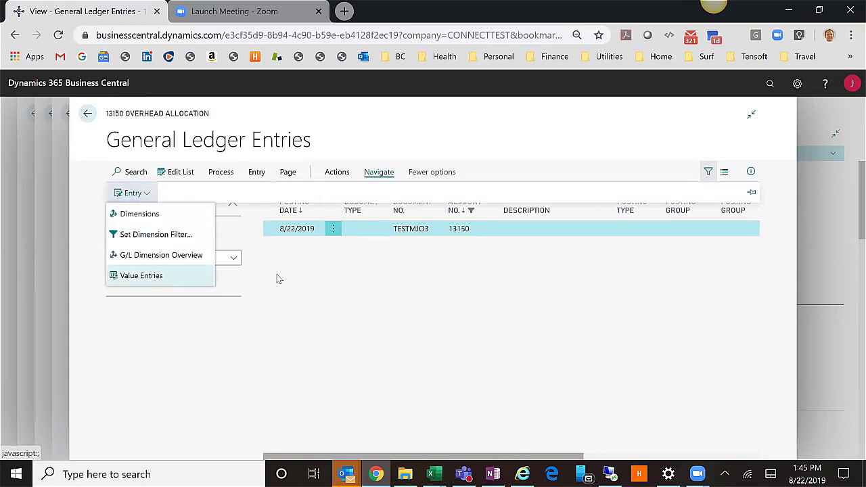
left_click(311, 267)
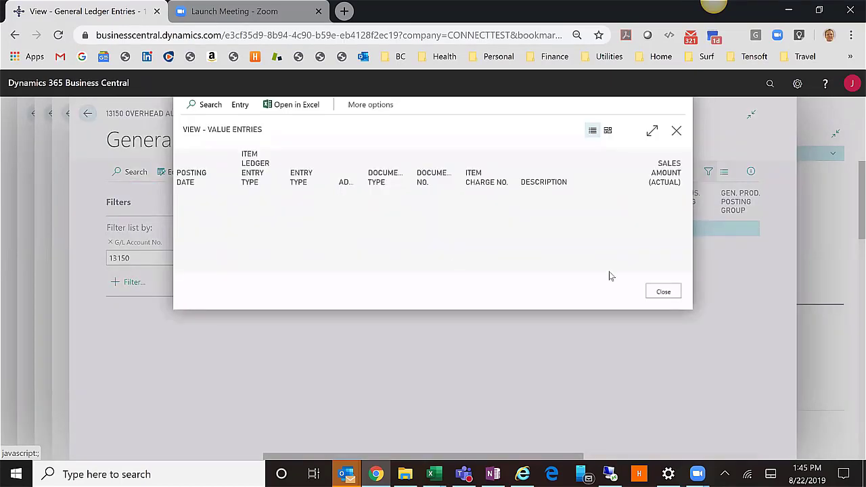
left_click(656, 294)
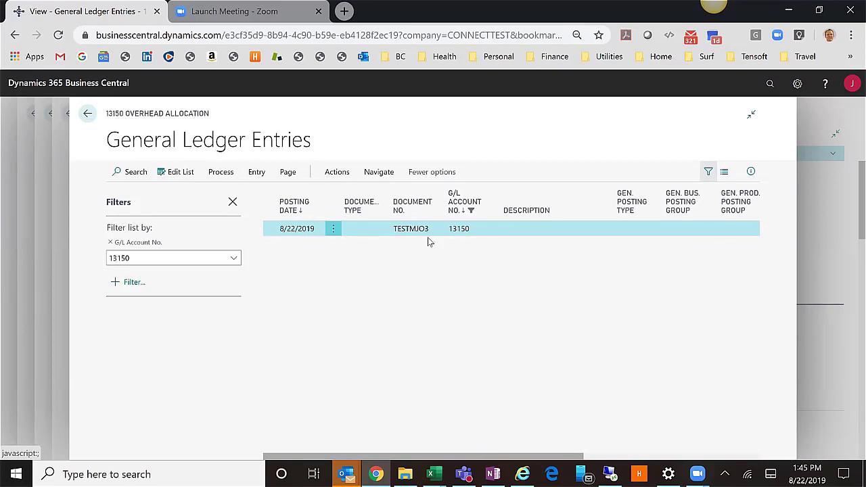
Leave the general ledger entries, the chart of accounts and the open KC journal entry cards
left_click(88, 114)
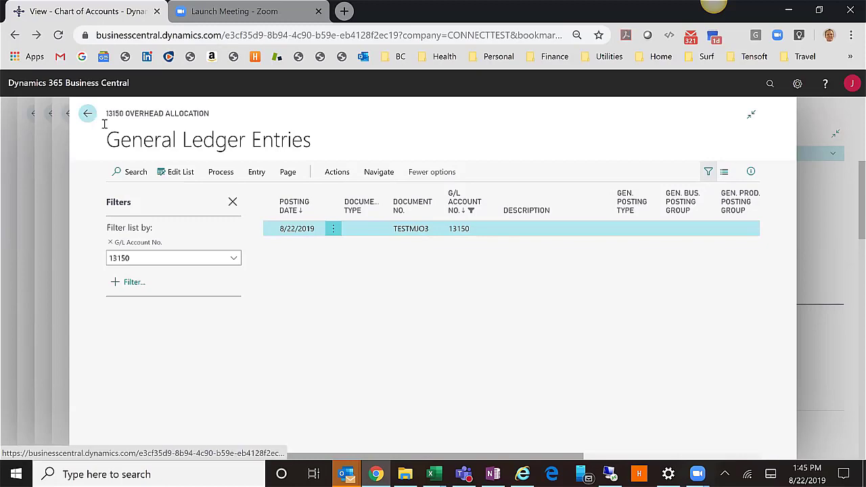
left_click(88, 115)
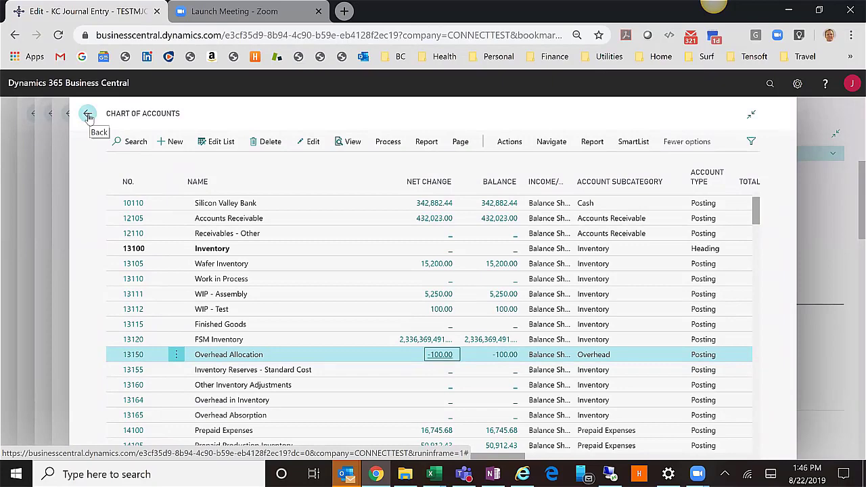
left_click(87, 114)
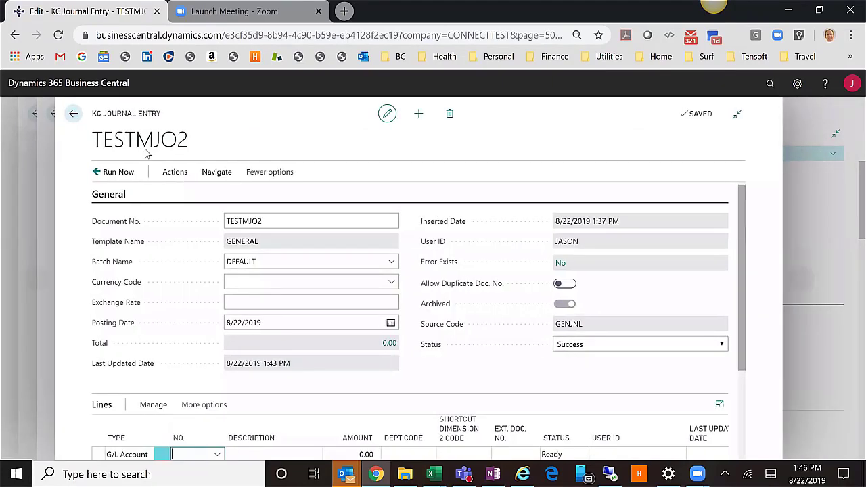
left_click(87, 115)
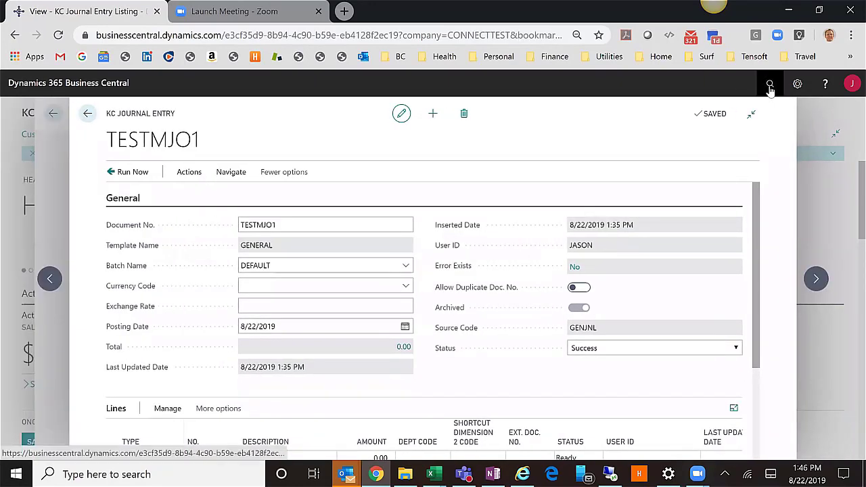
Search for all KC pages, open the KC Invoice Listing and select invoice STDINV000009
left_click(769, 85)
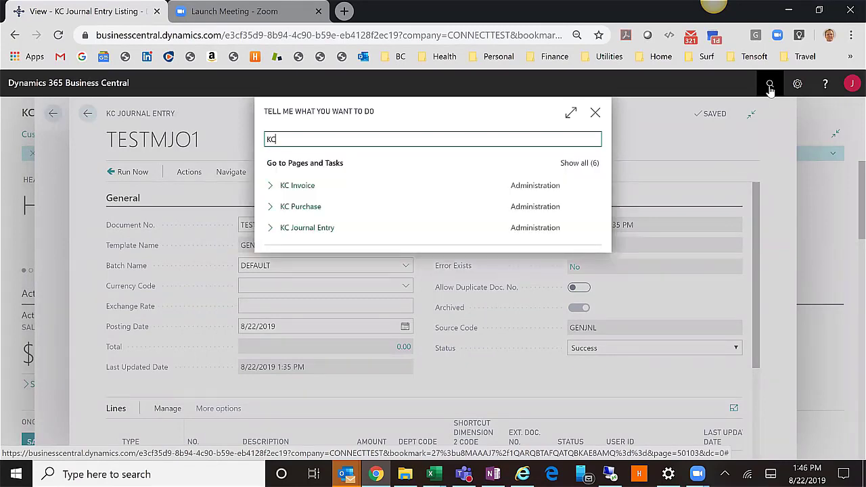
left_click(574, 165)
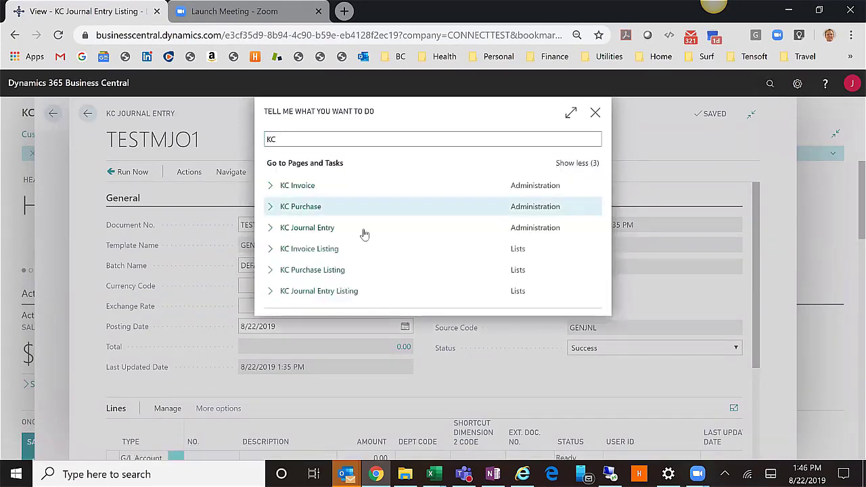
left_click(324, 250)
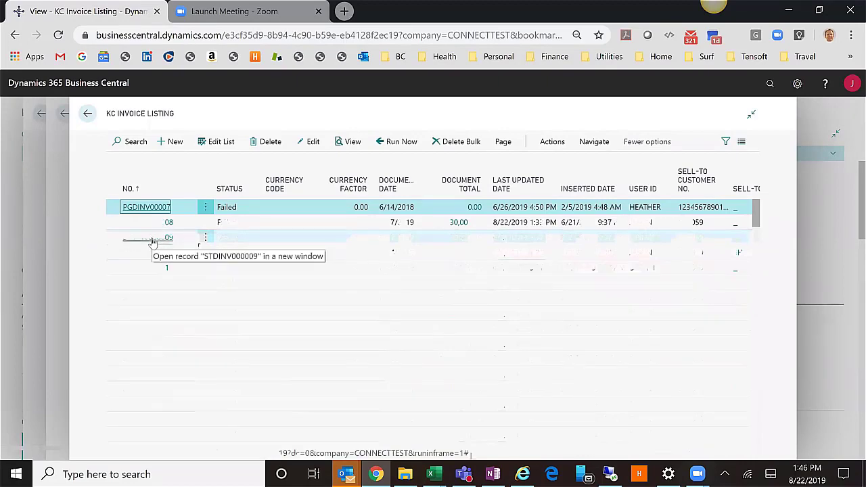
left_click(116, 240)
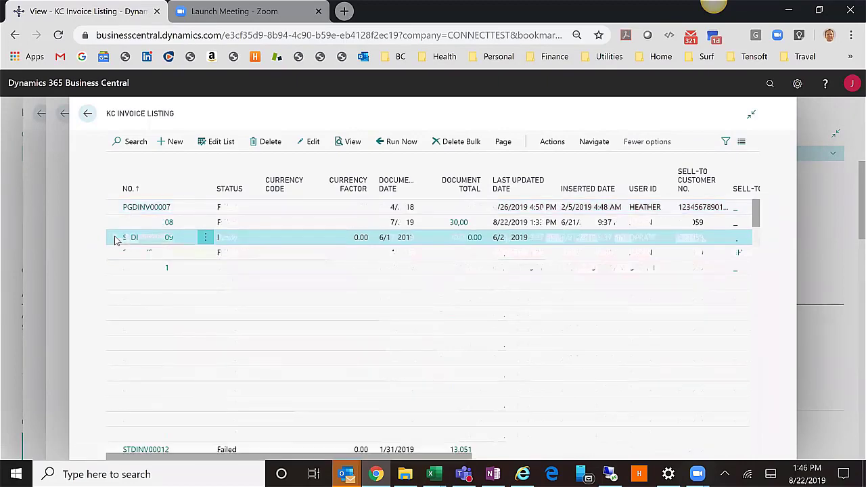